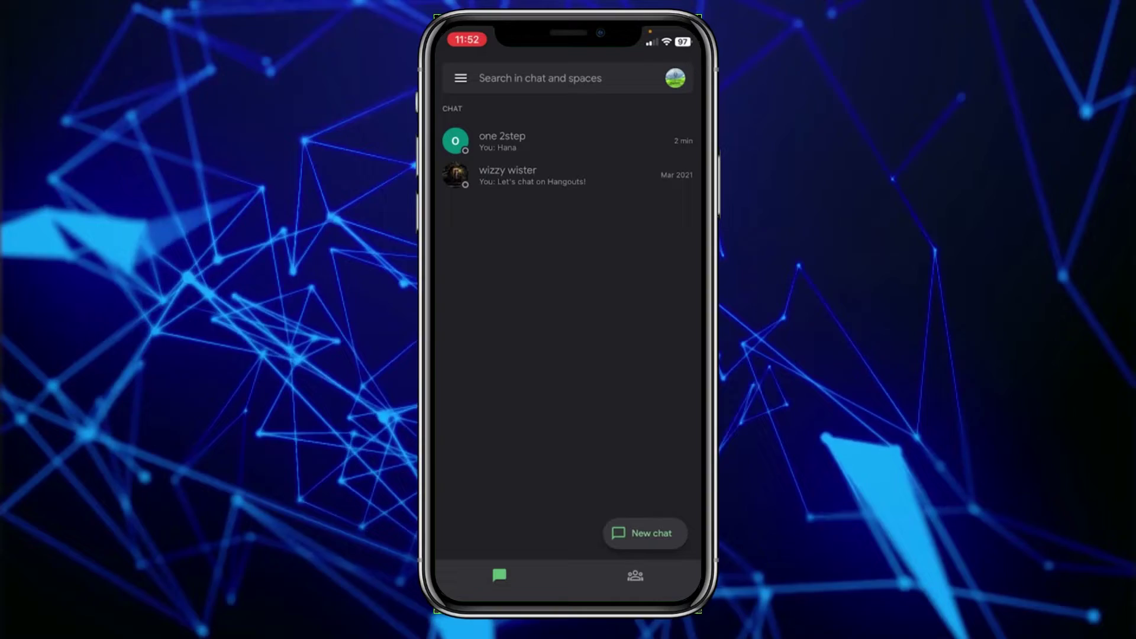
Step: Open the direct-message conversation with one 2step from the chat list
{"action": "left_click", "coordinate": [519, 141]}
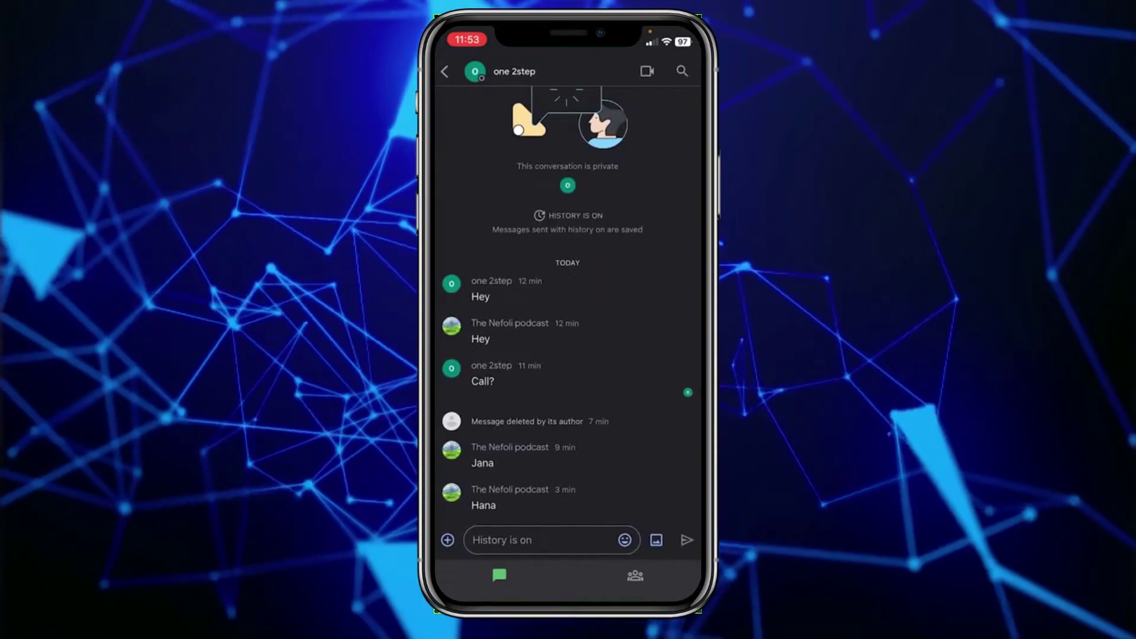
Step: Leave the one 2step conversation and return to the chat list
{"action": "left_click", "coordinate": [445, 71]}
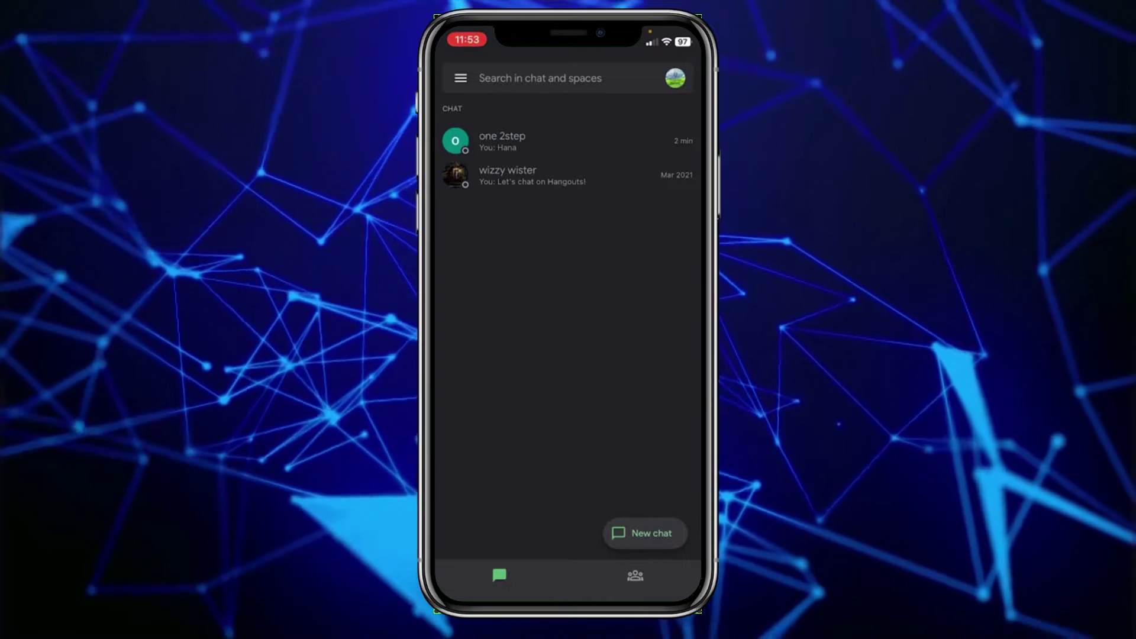